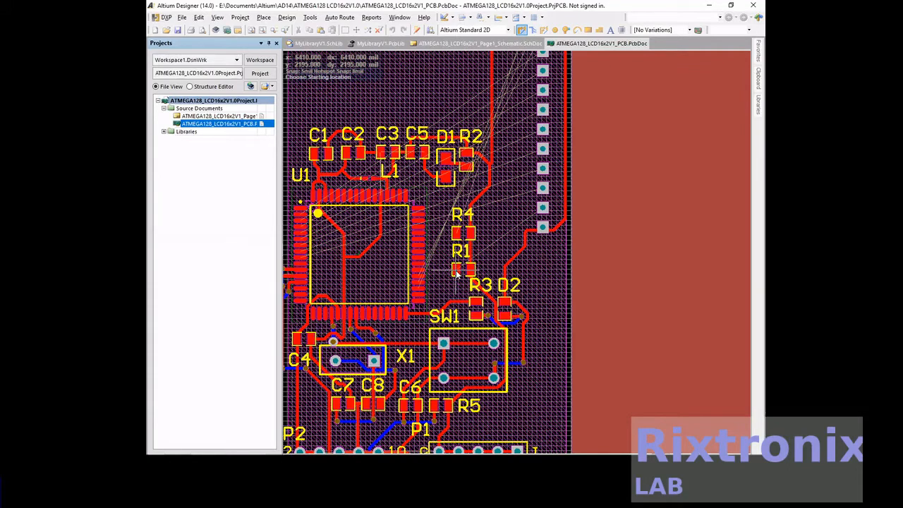
Route the BLA net from R1's left pad to the second-lowest pad of the right-hand header, mainly on the bottom layer
click(456, 270)
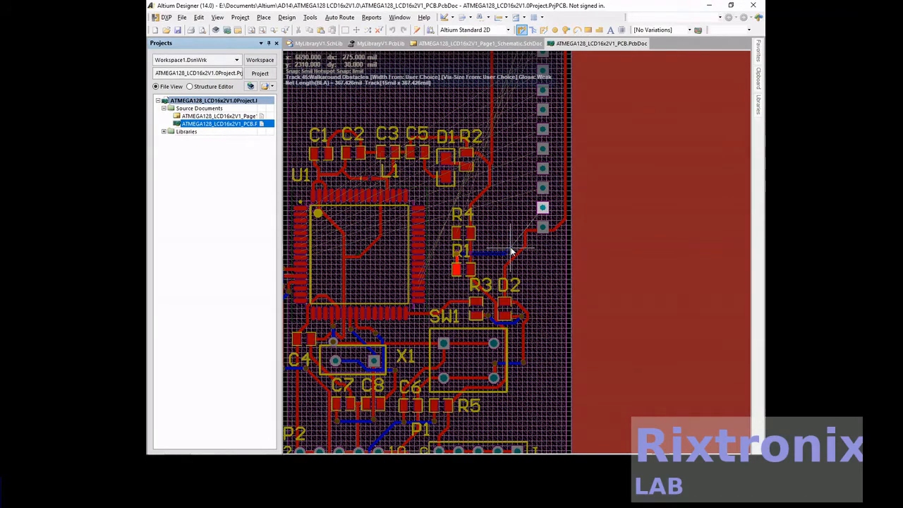
click(521, 210)
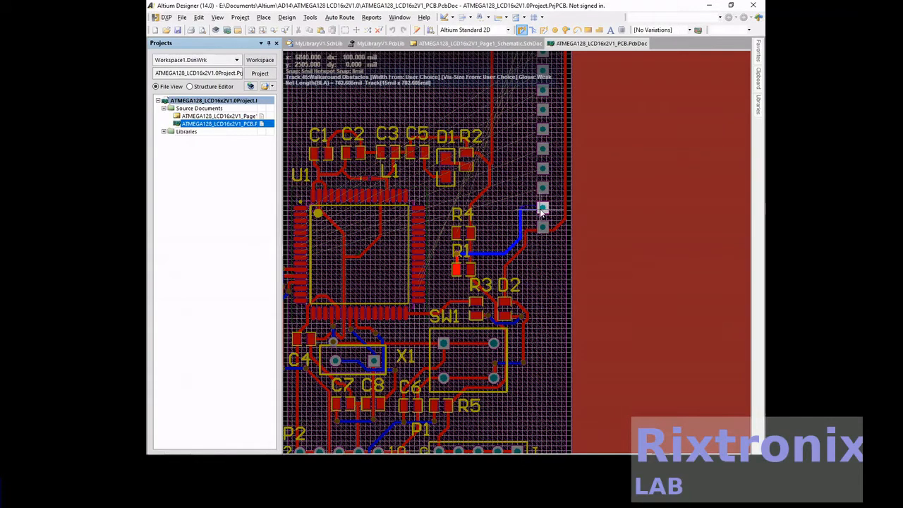
click(543, 208)
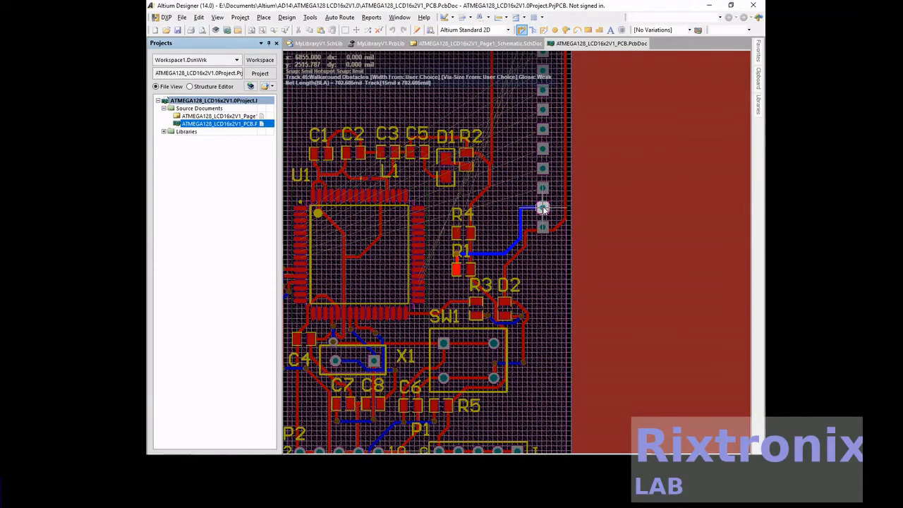
right_click(544, 209)
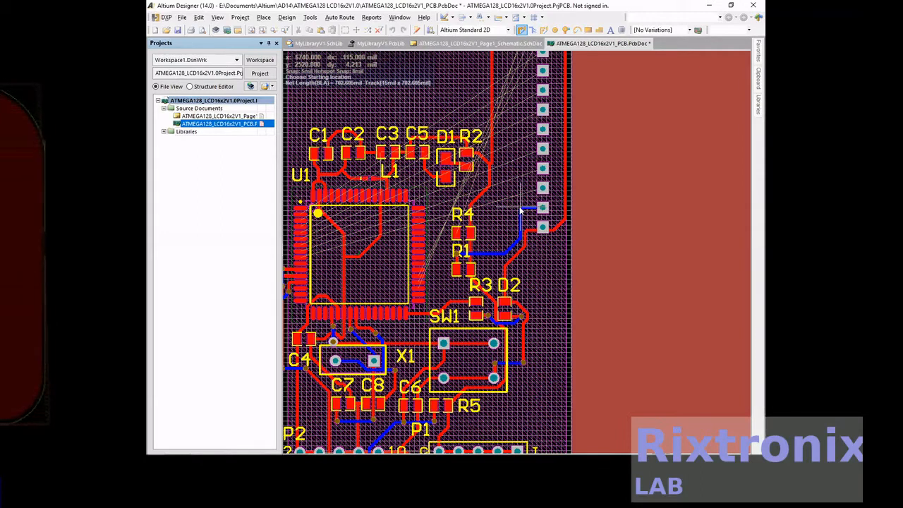
Route the PC0 net from U1's right side through a via beside R1, then up the bottom layer to its right-hand header pad
click(418, 290)
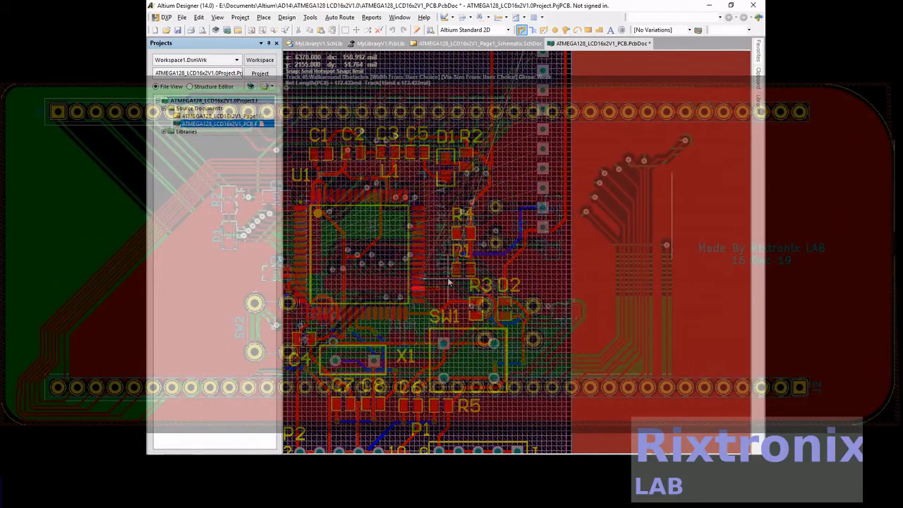
click(448, 282)
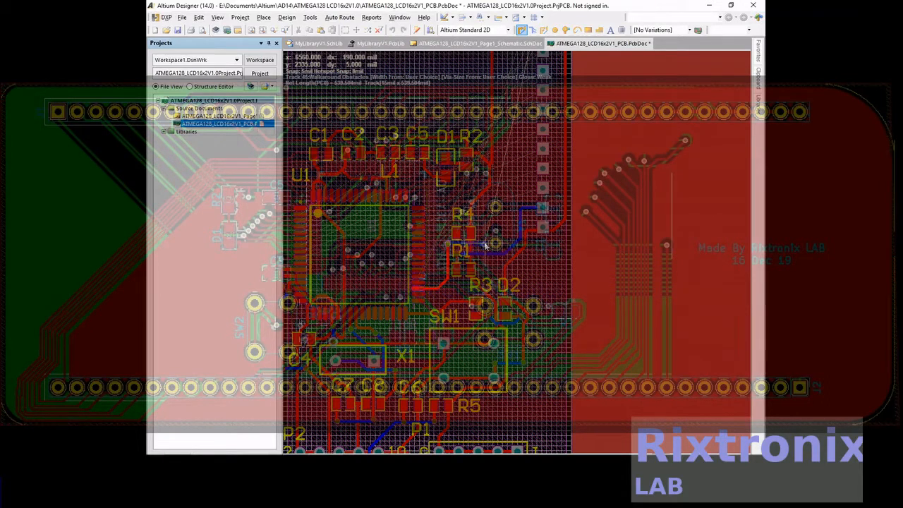
click(478, 245)
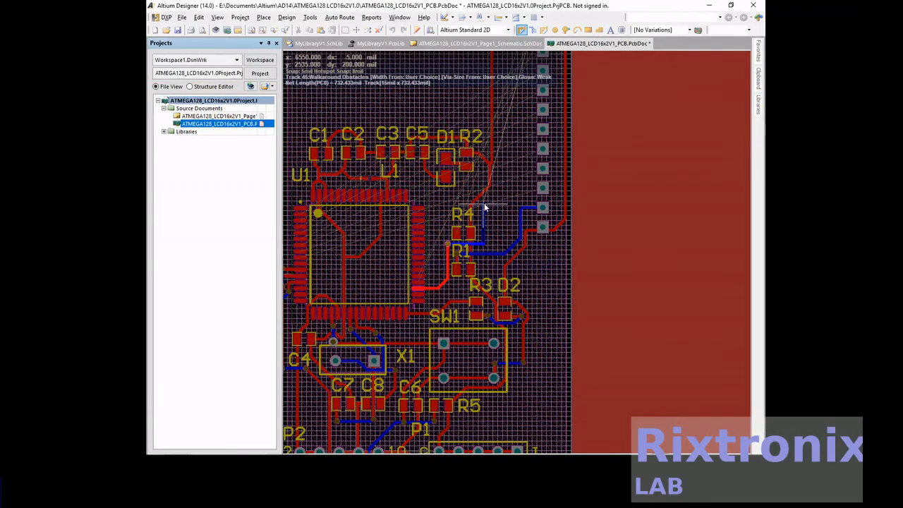
click(484, 204)
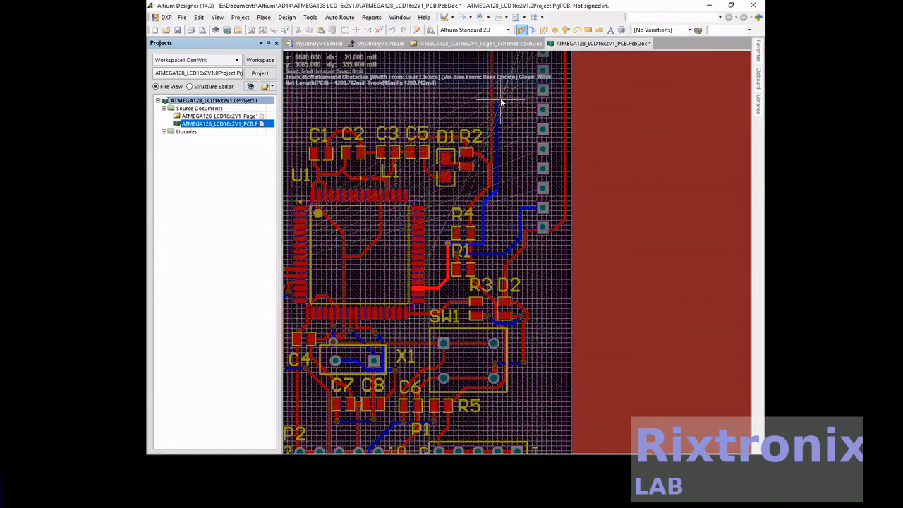
scroll(500, 97, up, 3)
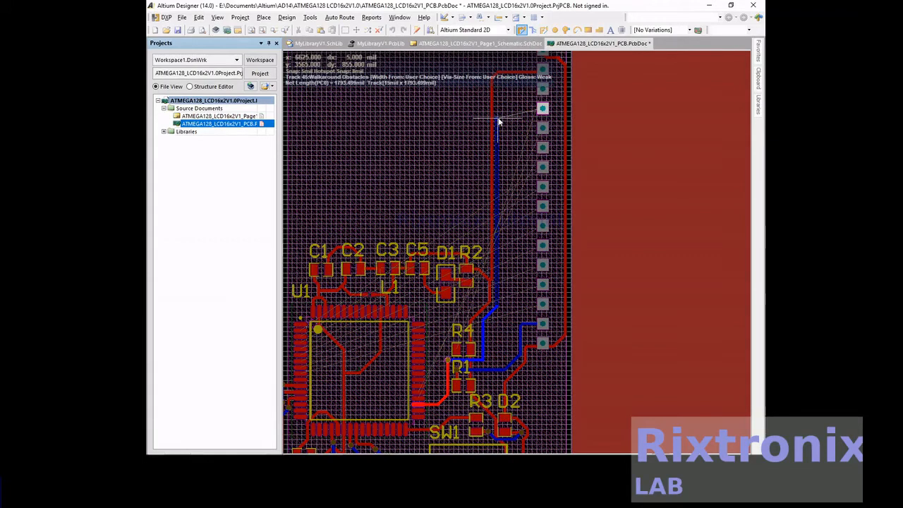
click(499, 122)
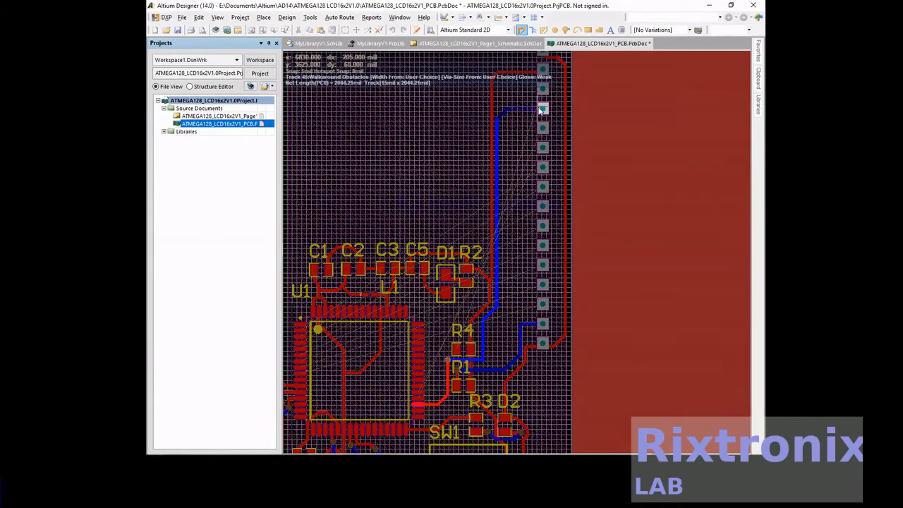
click(542, 110)
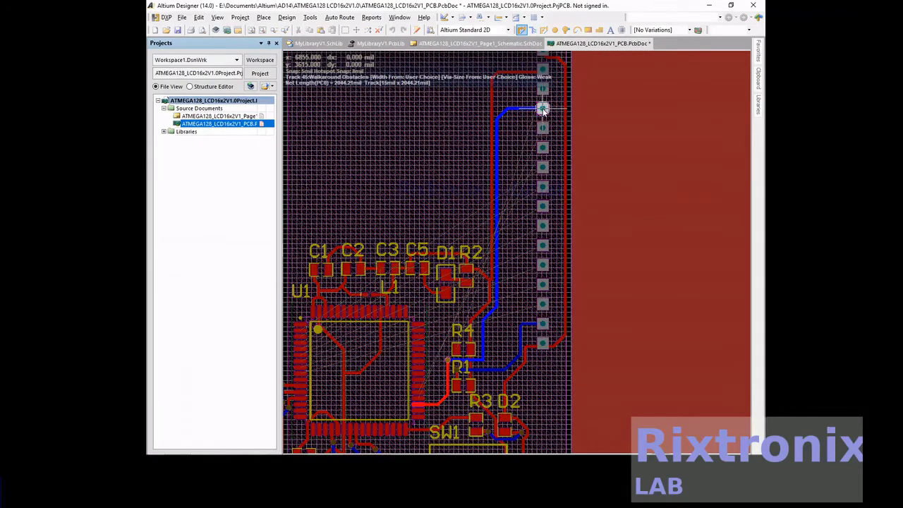
scroll(543, 109, down, 3)
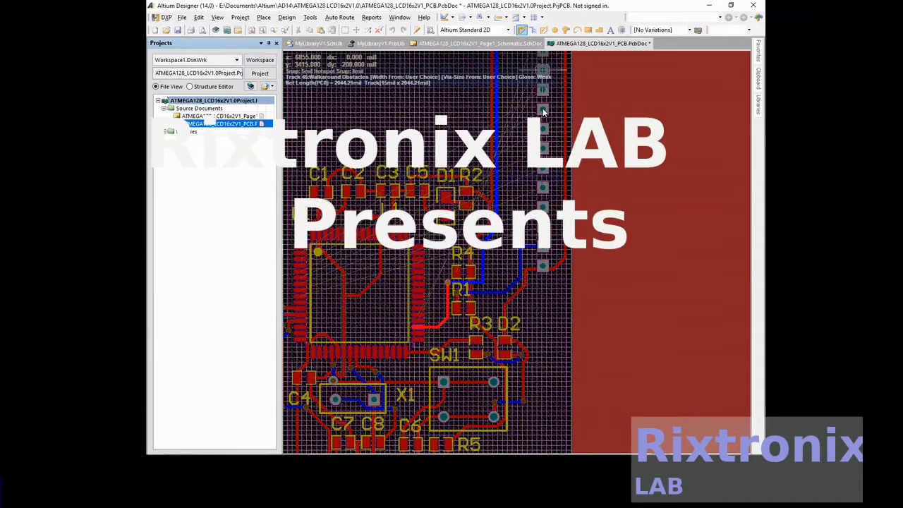
right_click(544, 112)
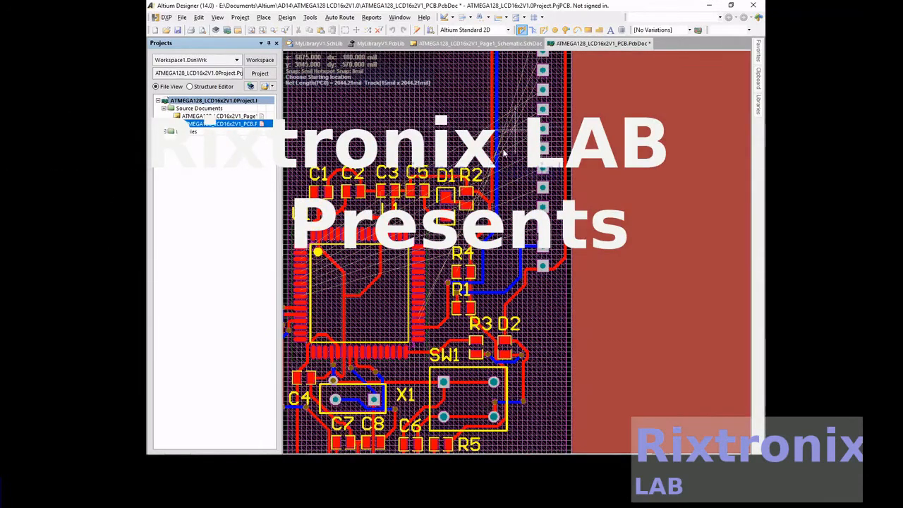
right_click(431, 319)
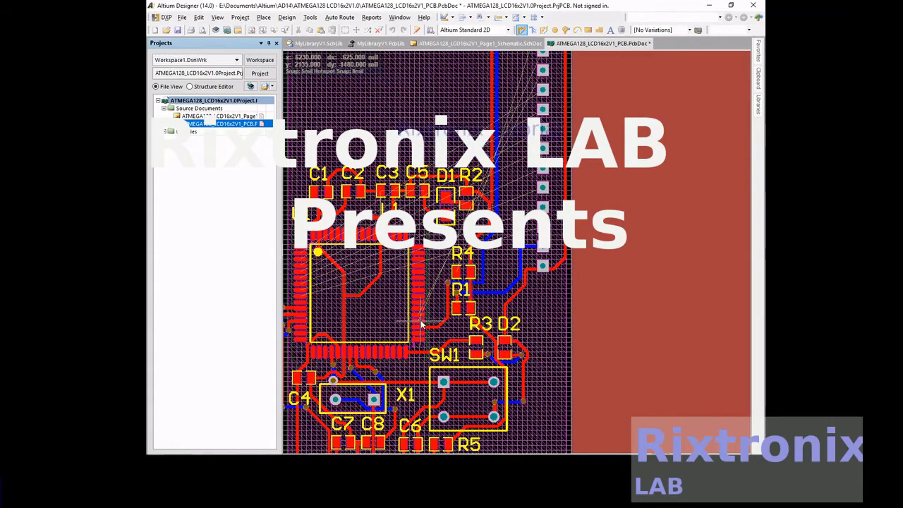
Route the PC1 net from U1 through a via beside R4, up the bottom layer, and back on the top layer to its header pad
click(416, 321)
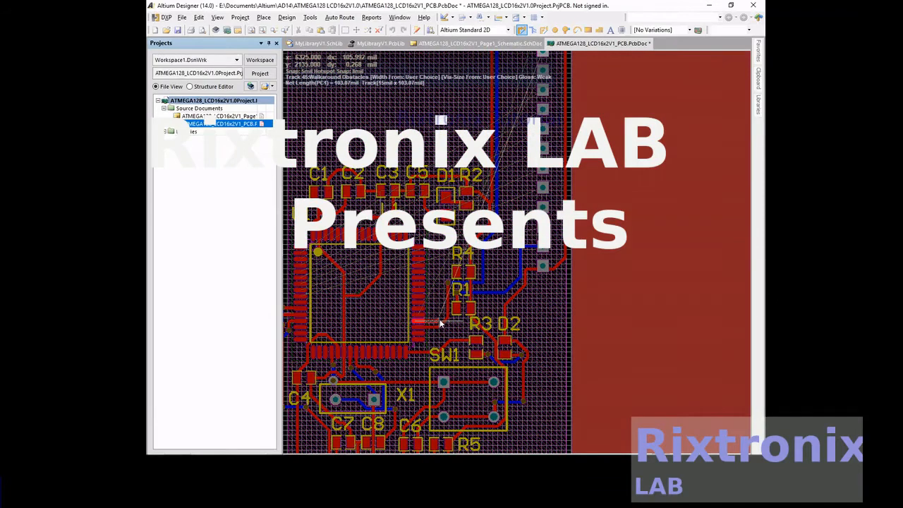
click(441, 273)
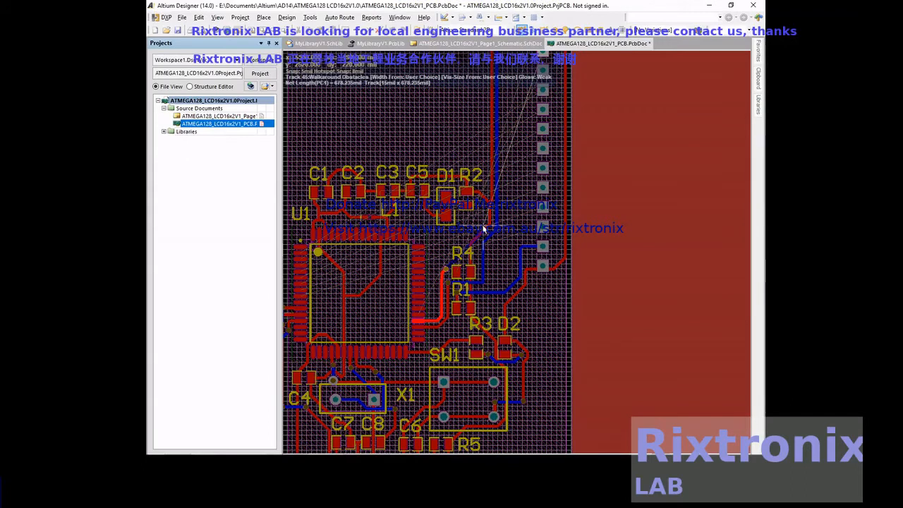
scroll(484, 205, up, 2)
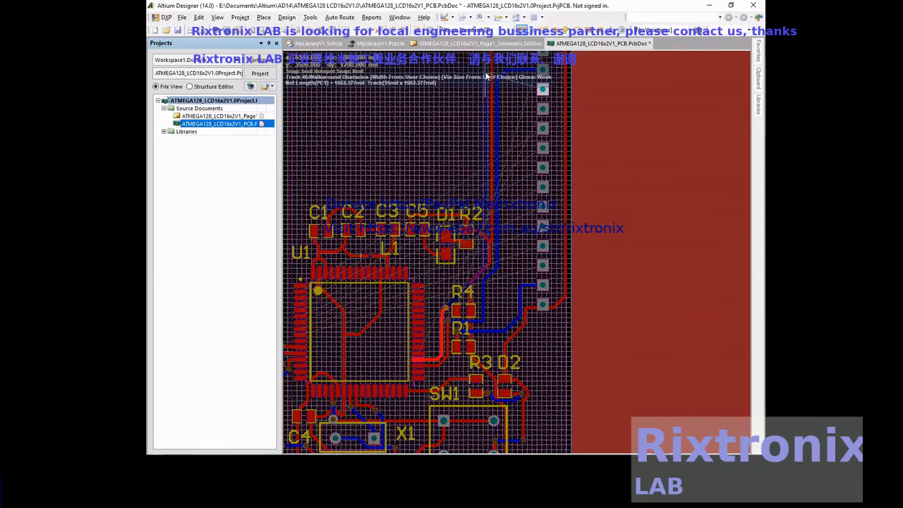
click(526, 65)
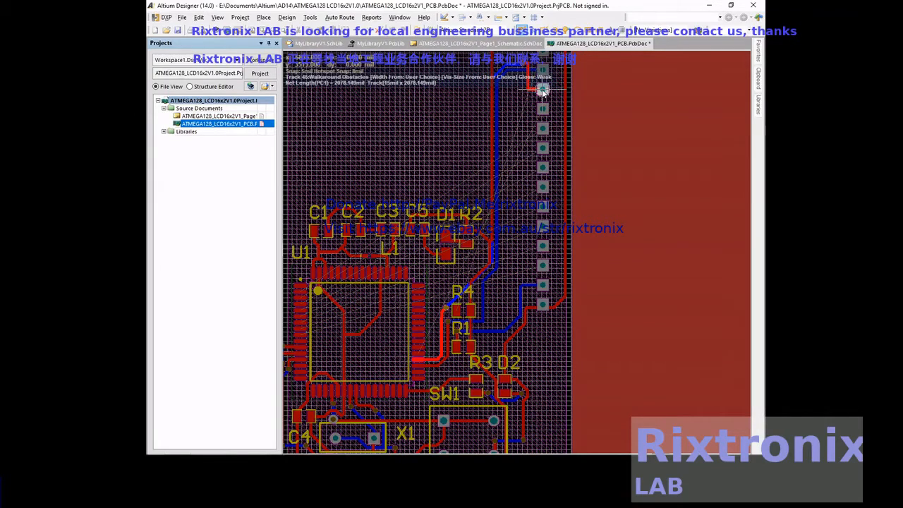
click(542, 90)
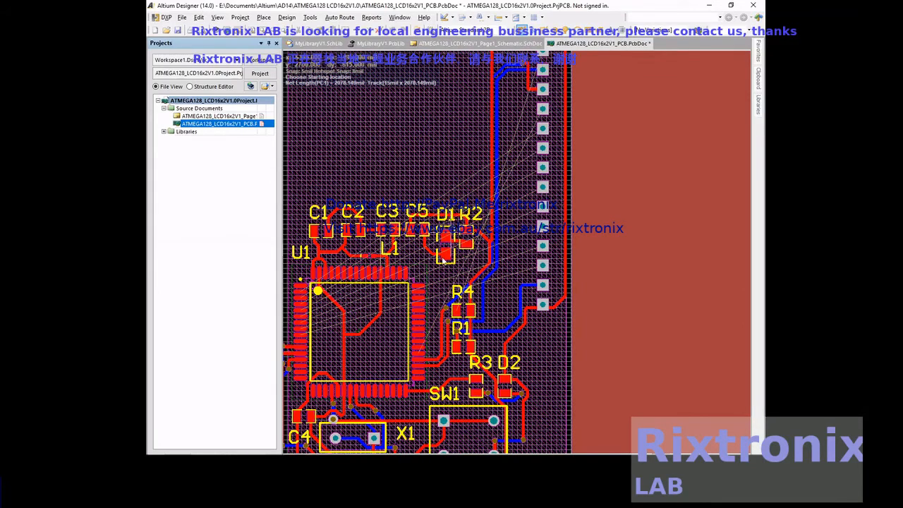
Route the PC2 net from U1 to a via below R2, up the bottom layer, and back on the top layer to its header pad
click(418, 354)
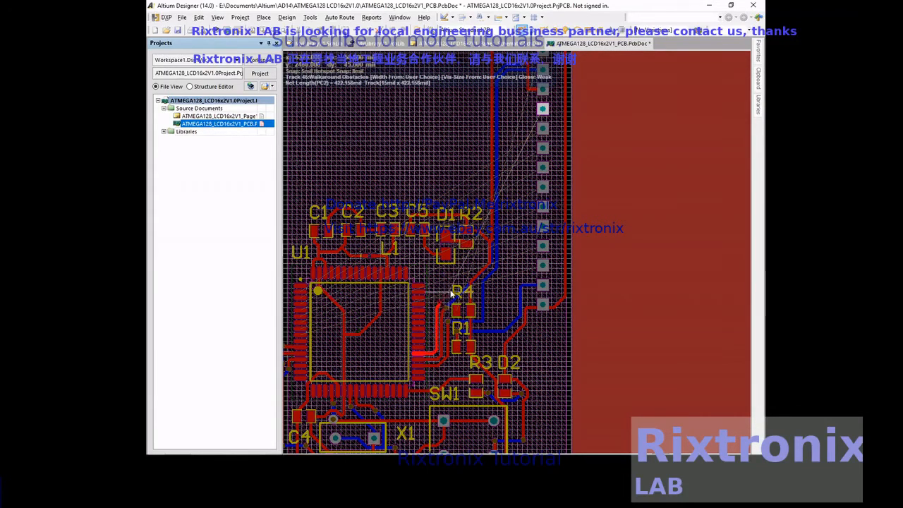
click(483, 262)
key(KP_Multiply)
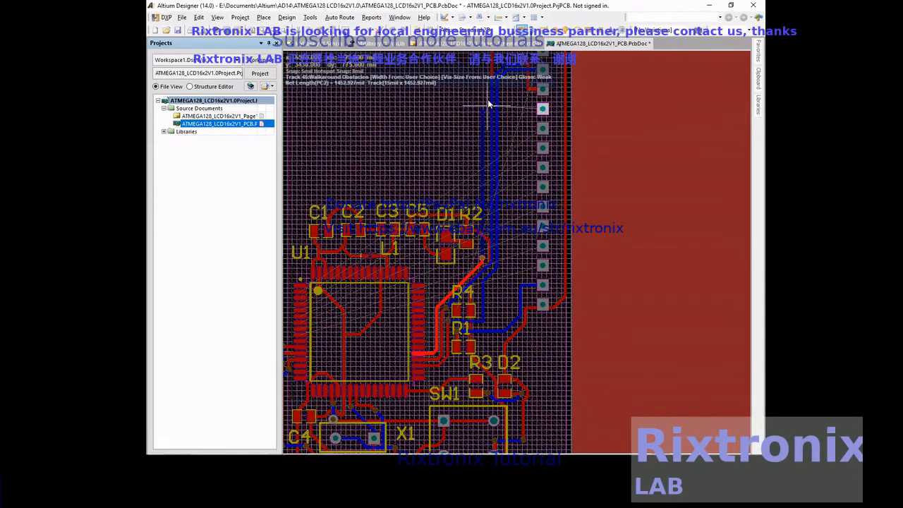
click(503, 64)
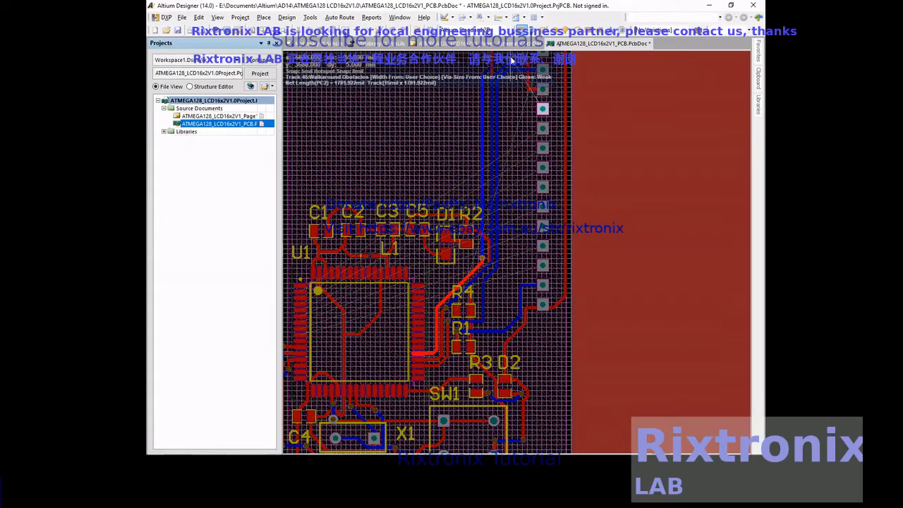
click(522, 98)
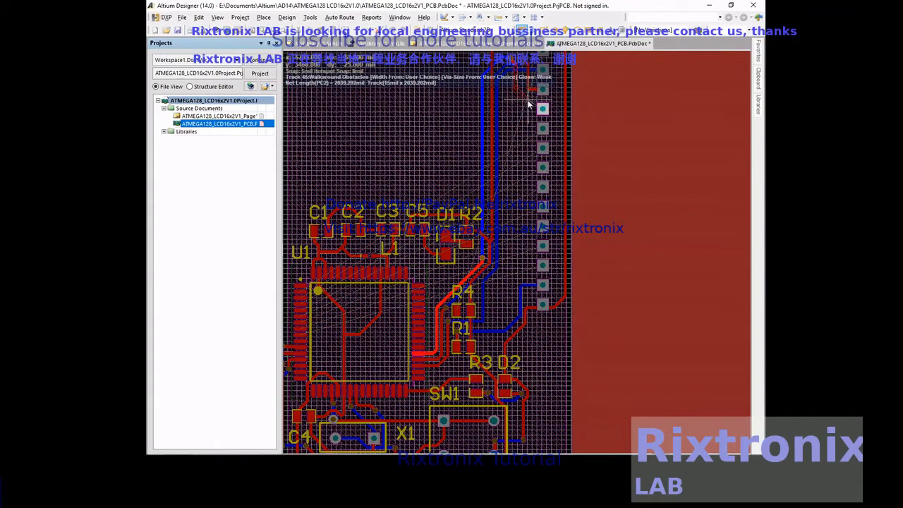
click(543, 110)
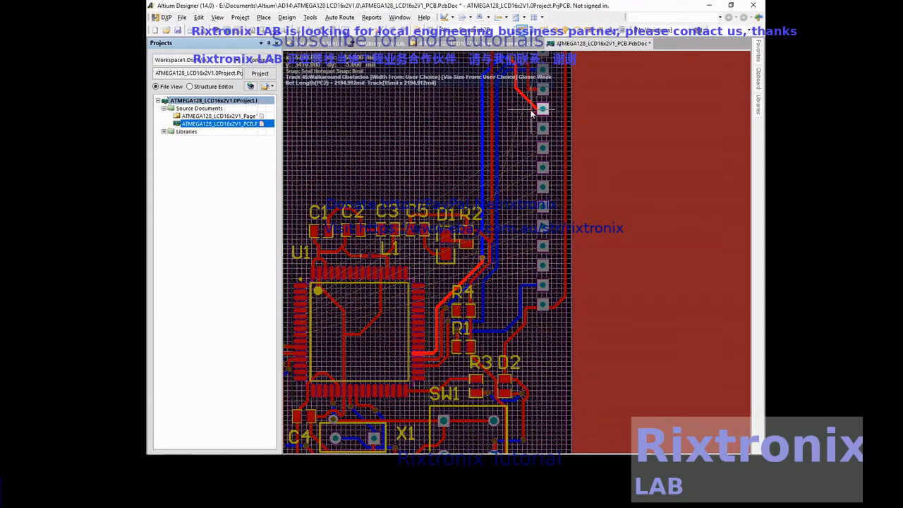
click(532, 111)
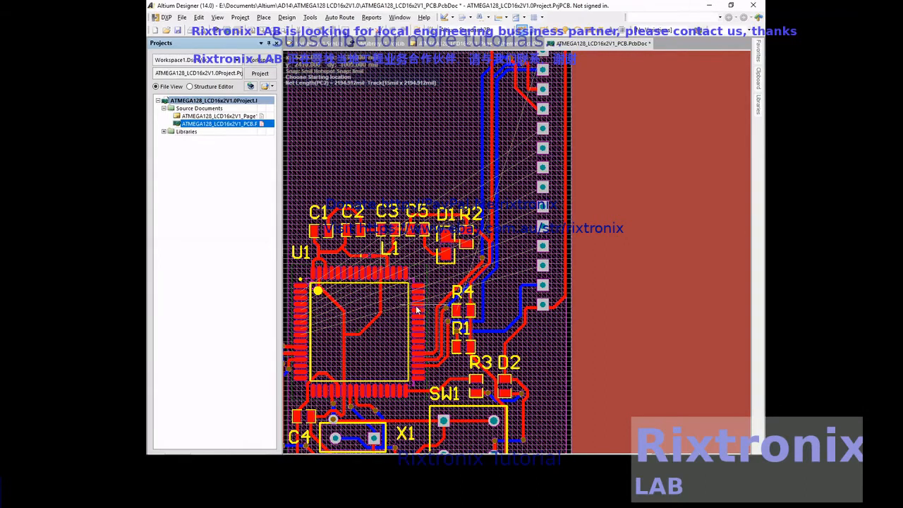
Route the PE7 net from U1's left side through a via inside U1's outline, then along the bottom layer to the header's third-lowest pad
click(301, 339)
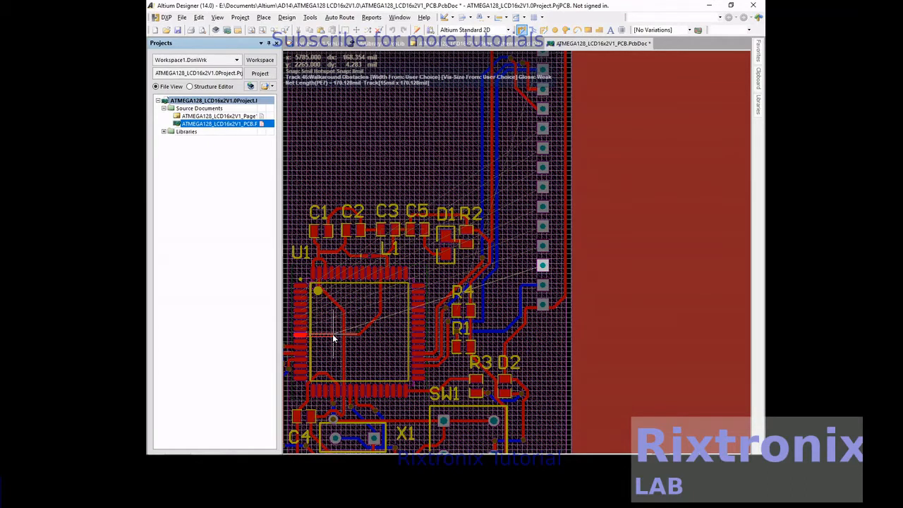
click(334, 339)
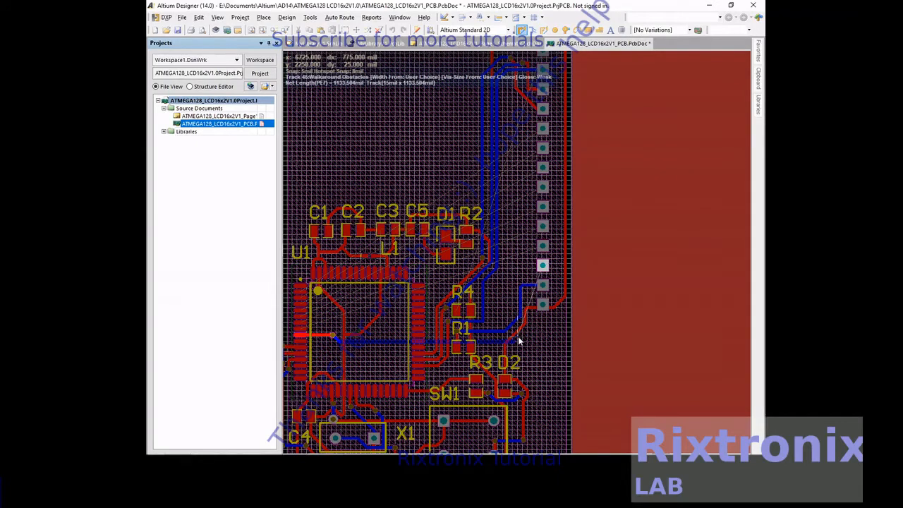
click(519, 337)
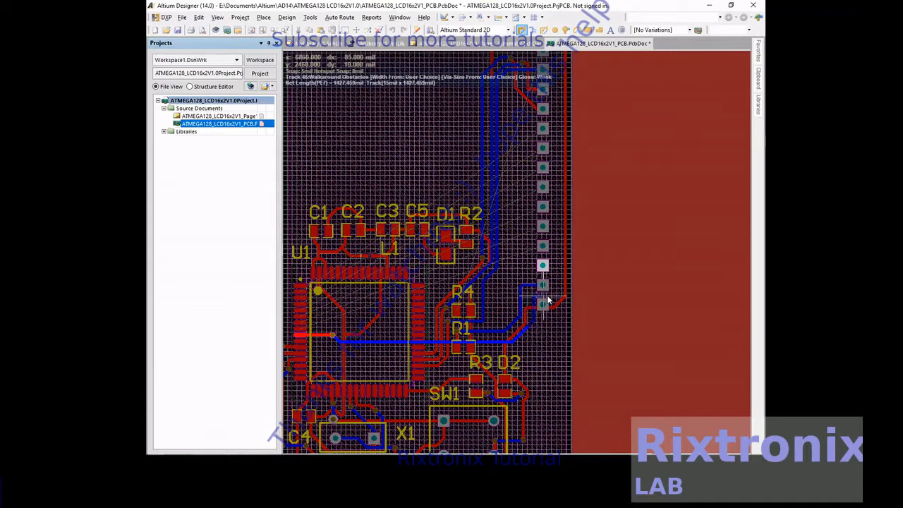
click(554, 300)
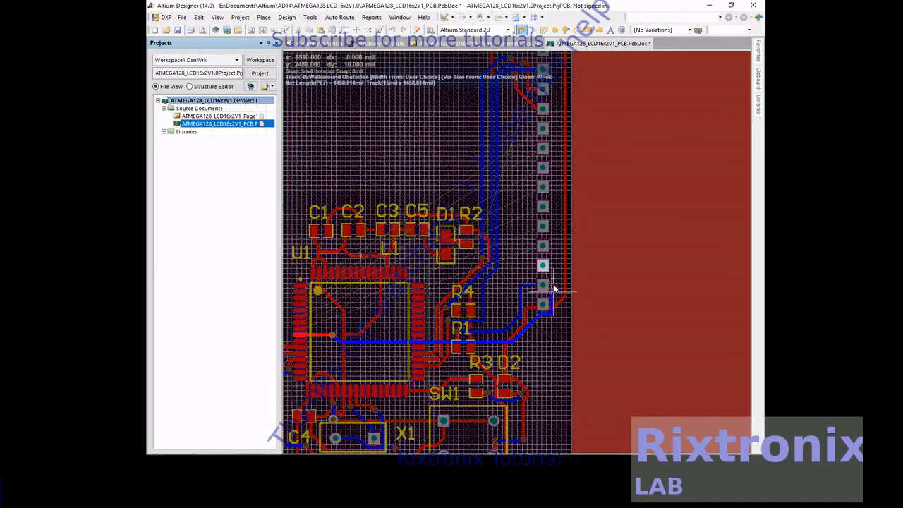
click(543, 266)
right_click(543, 267)
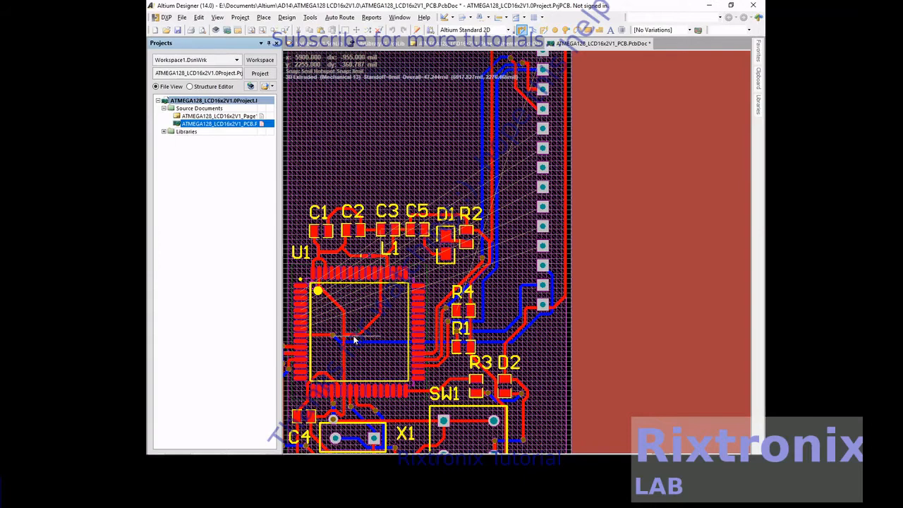
Route the PE6 net from U1's left side through a via, then along the bottom layer beside PE7 to the header's fourth-lowest pad
click(302, 332)
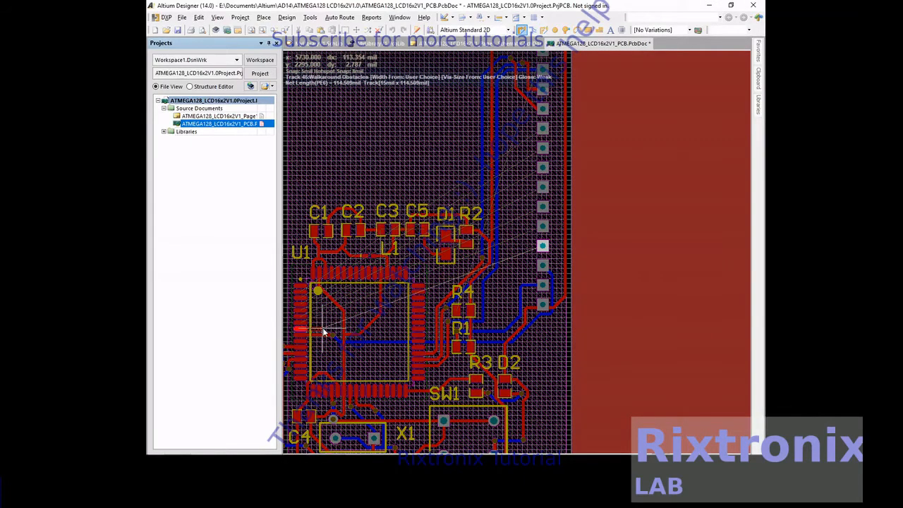
click(324, 331)
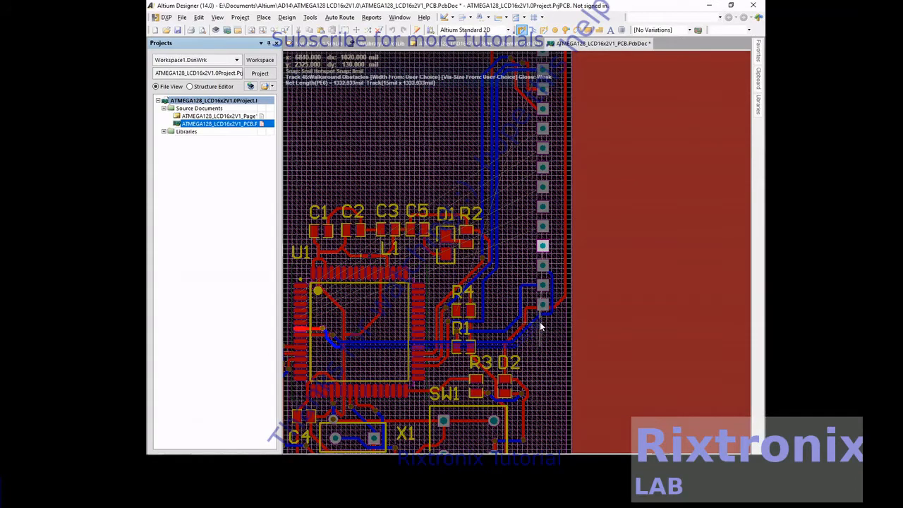
click(542, 246)
right_click(399, 255)
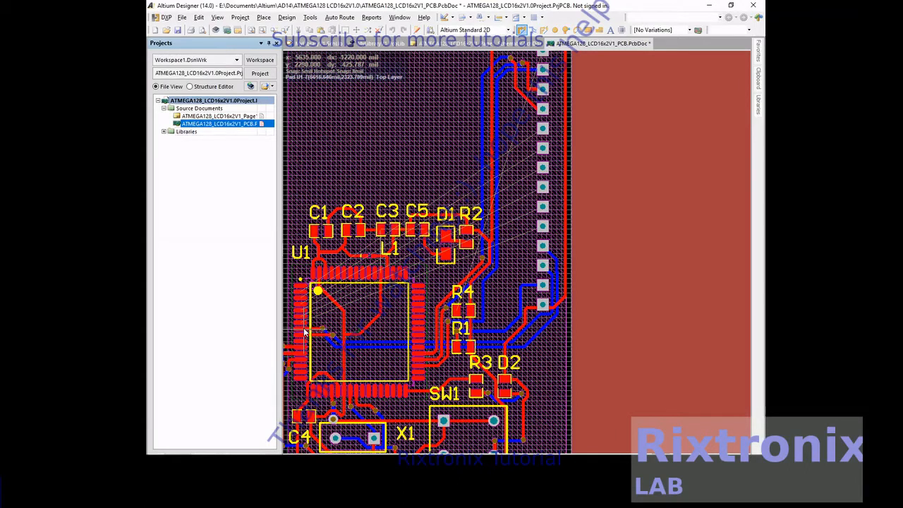
Route the PE5 net from U1's left side through a via inside U1's outline, then along the bottom layer beside PE6 to the header's fifth-lowest pad
key(KP_Multiply)
click(304, 326)
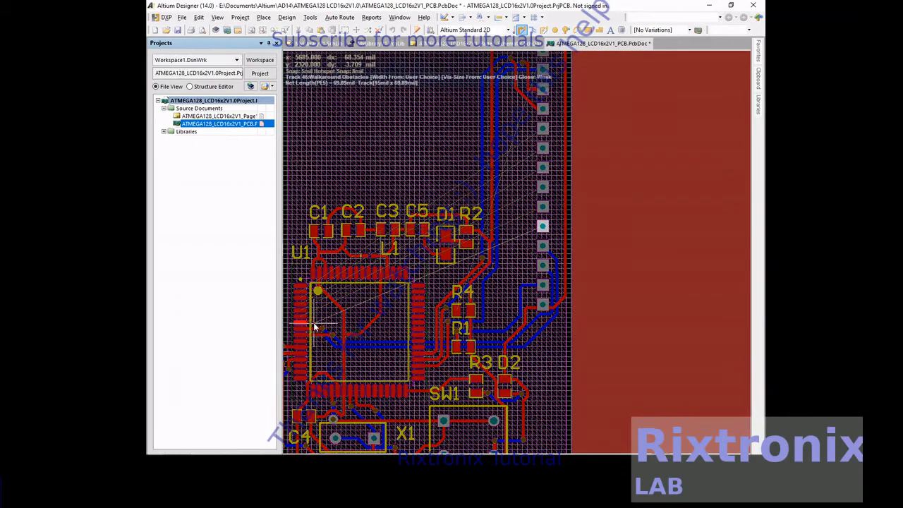
click(315, 326)
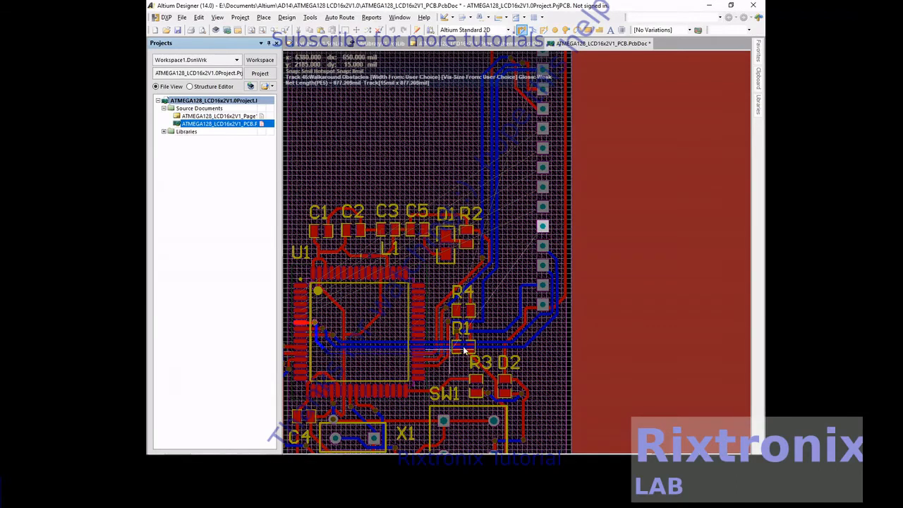
click(531, 350)
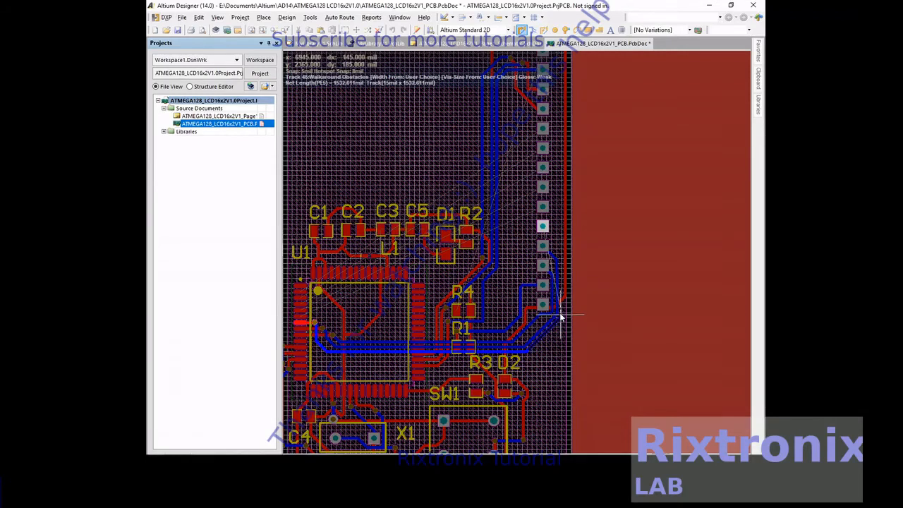
click(561, 318)
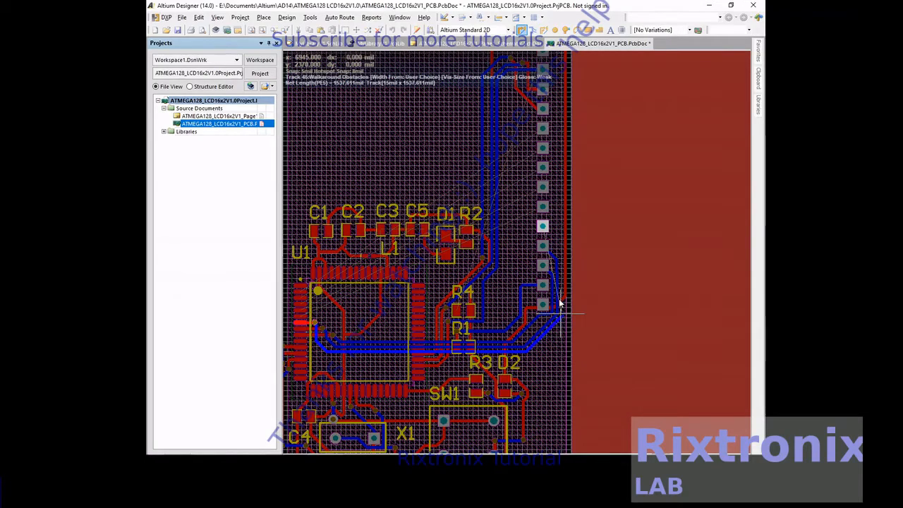
click(558, 258)
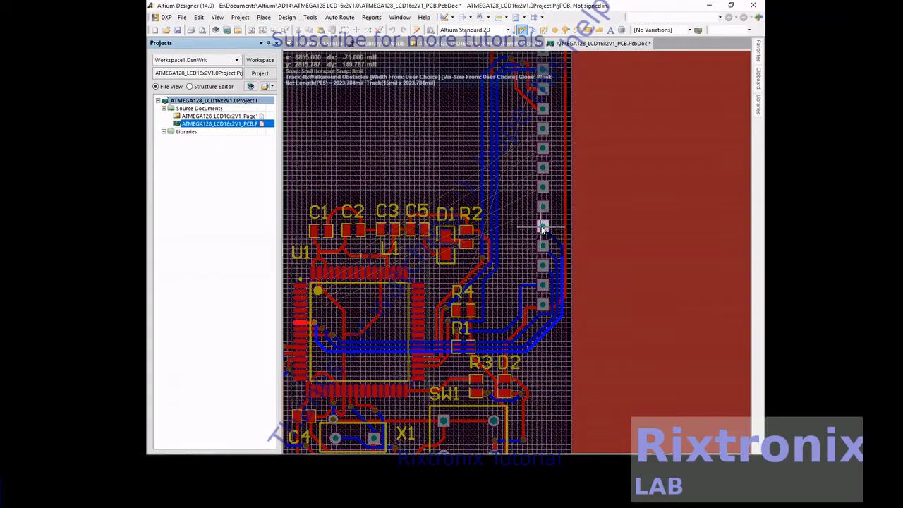
click(541, 228)
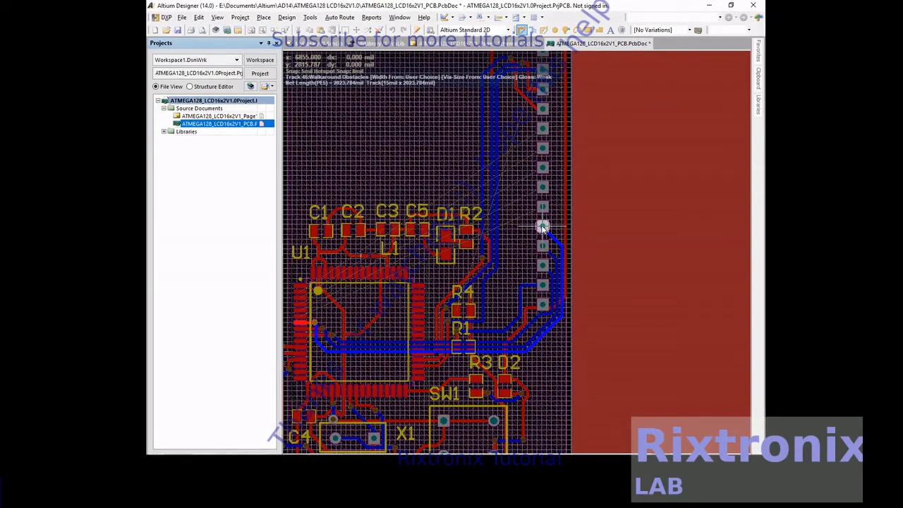
right_click(542, 227)
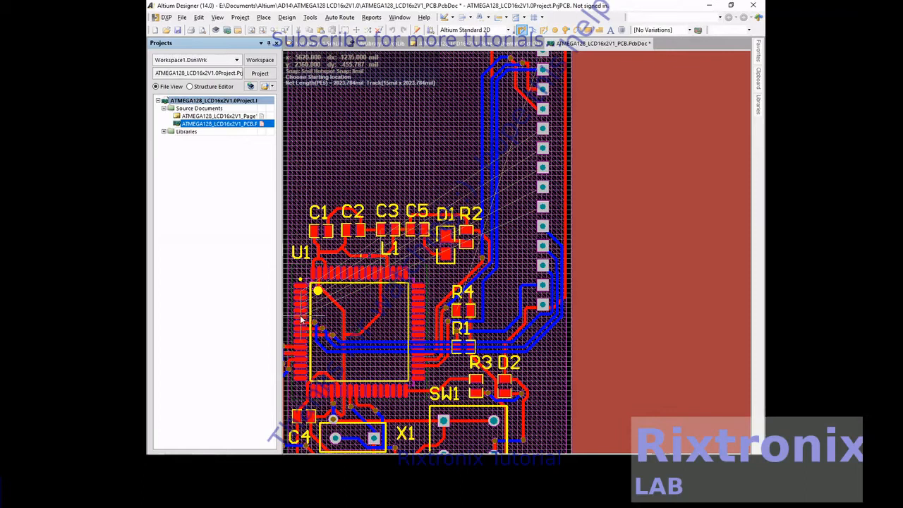
Route the PE4 net on the top layer from U1's left-side pad out to the board's left edge and up along it
key(KP_Multiply)
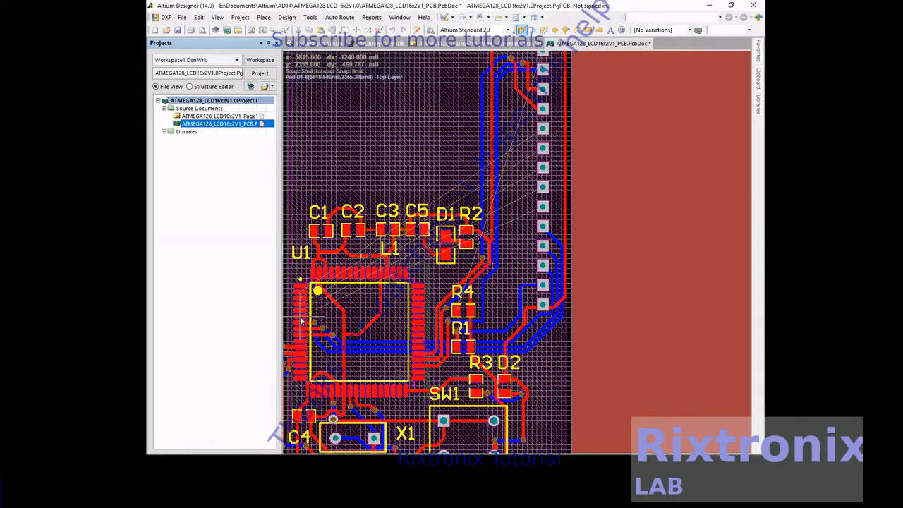
click(302, 318)
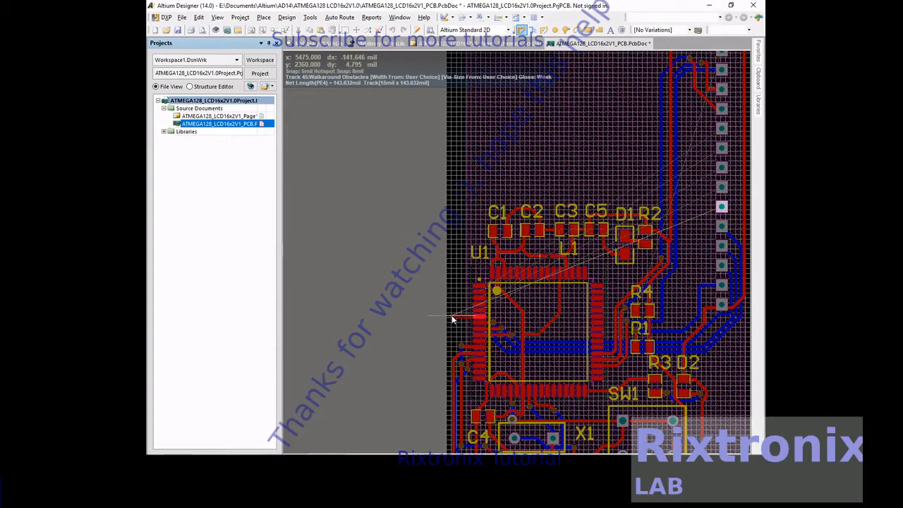
click(452, 317)
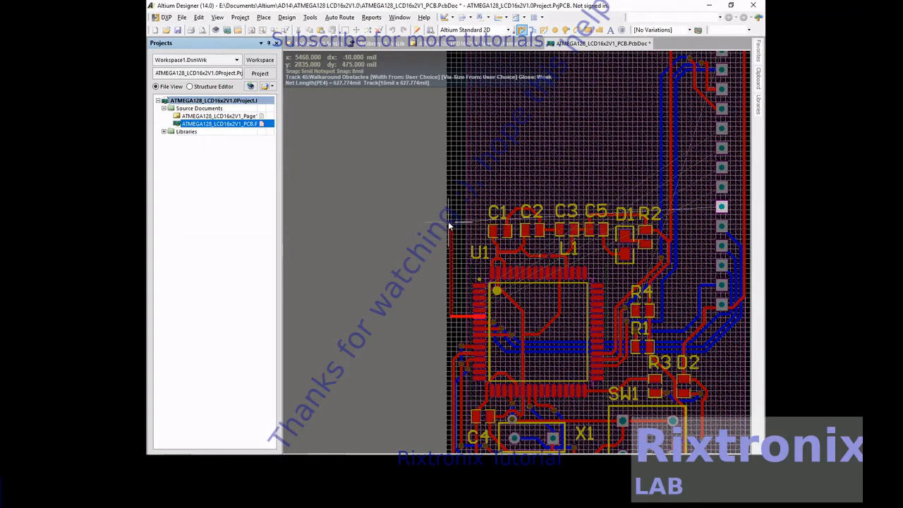